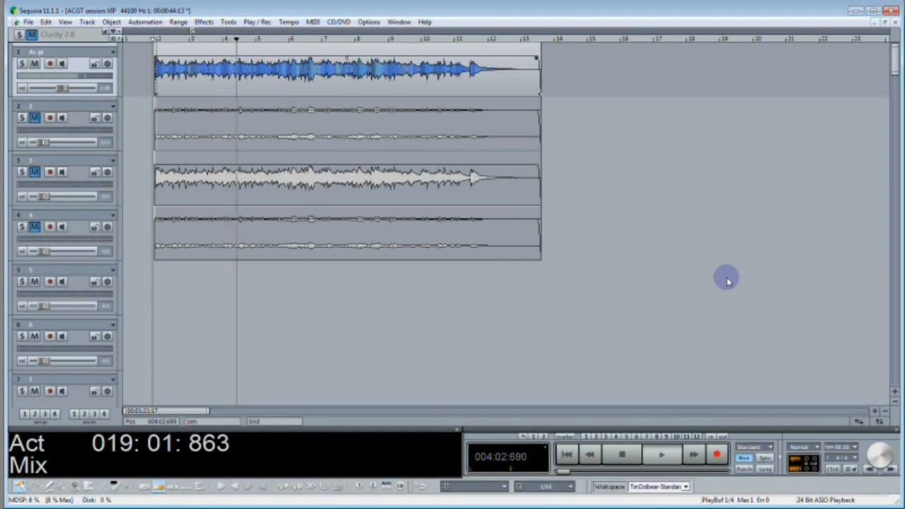
- Stop the arrangement playback, open the Ac gt track's audio object in Spectral Cleaning and play it there
key(space)
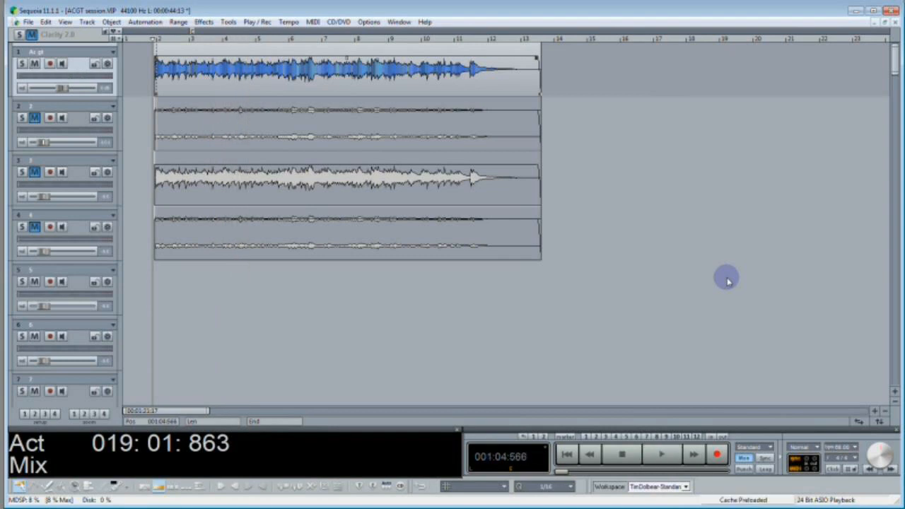
click(269, 85)
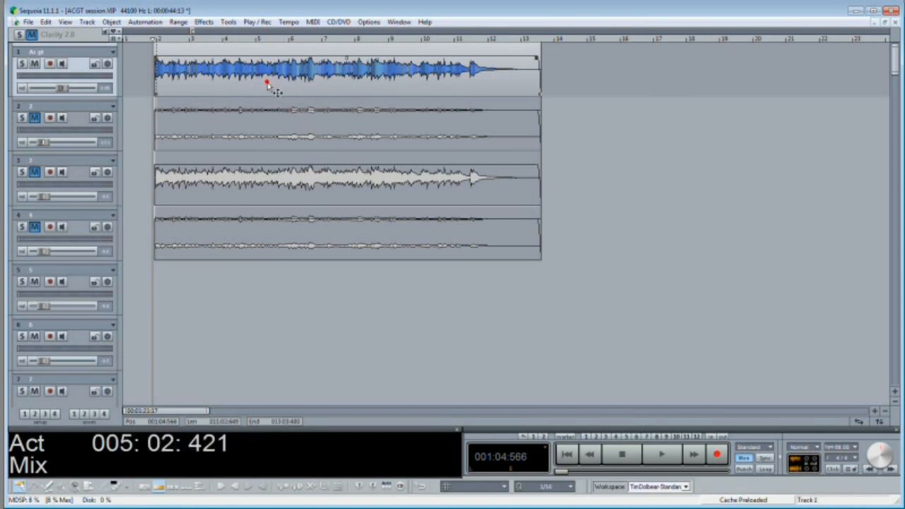
double_click(269, 85)
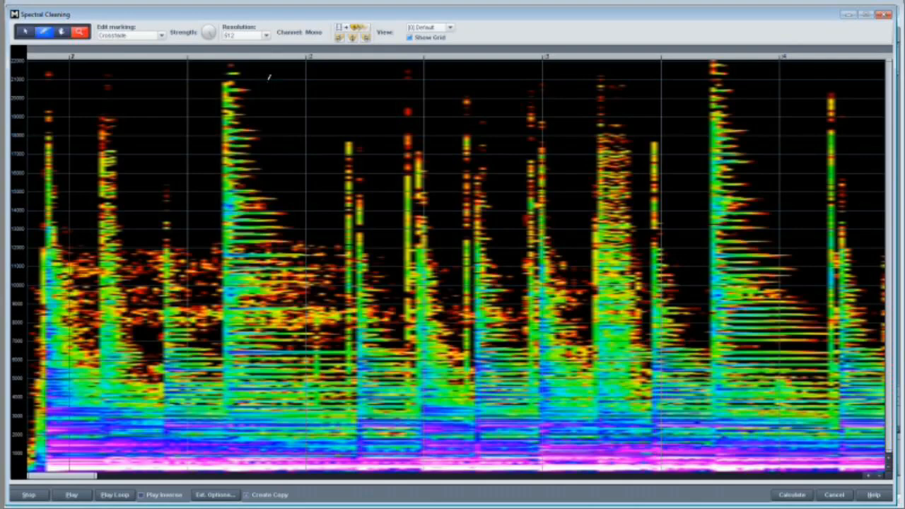
key(space)
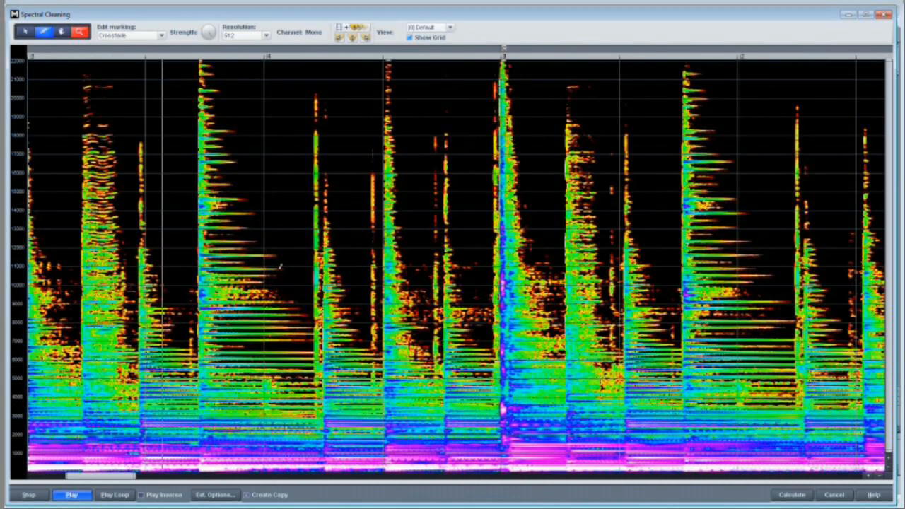
key(space)
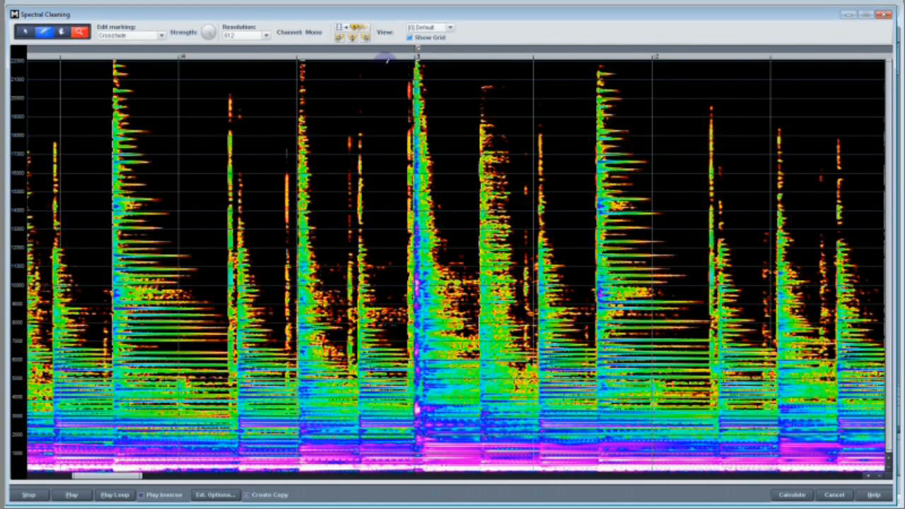
- Locate and audition the loud transient at bar 3, and mark it for a Crossfade repair from about 1000 Hz up to 22000 Hz
click(413, 57)
click(416, 58)
key(space)
key(space)
click(416, 54)
scroll(446, 331, up, 1)
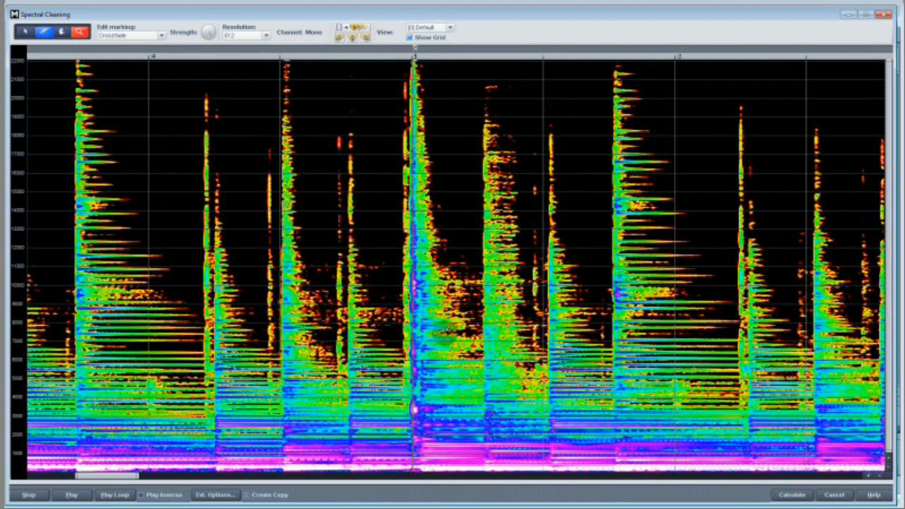
scroll(444, 330, up, 1)
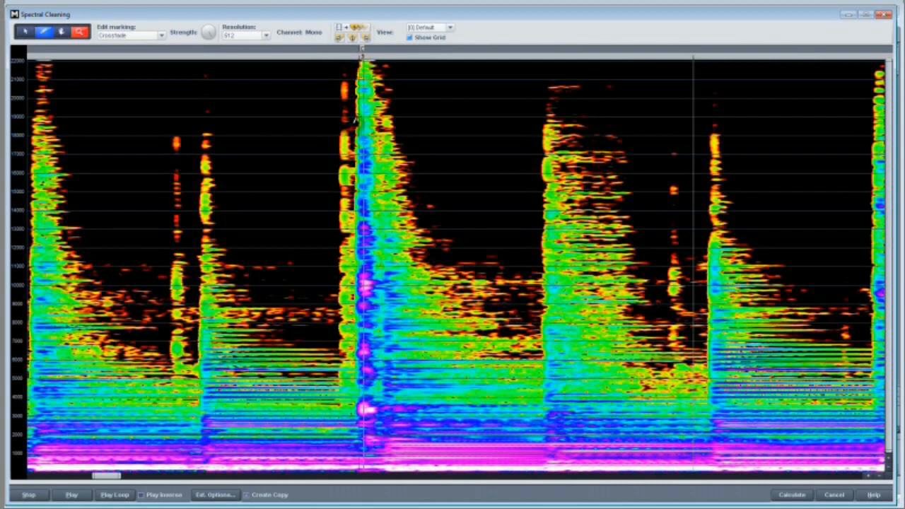
drag(357, 55, 382, 452)
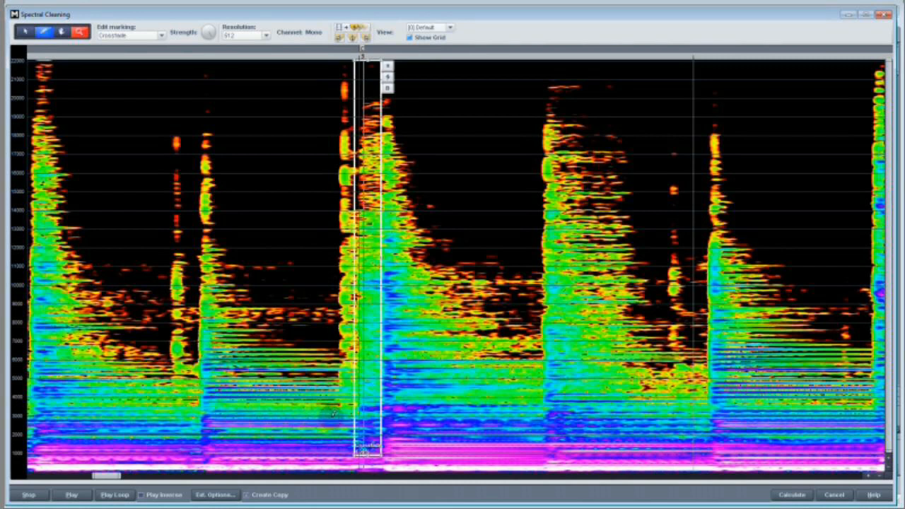
- Try a resolution of 2048 on the bar 3 repair and play it from just before the marking
click(51, 56)
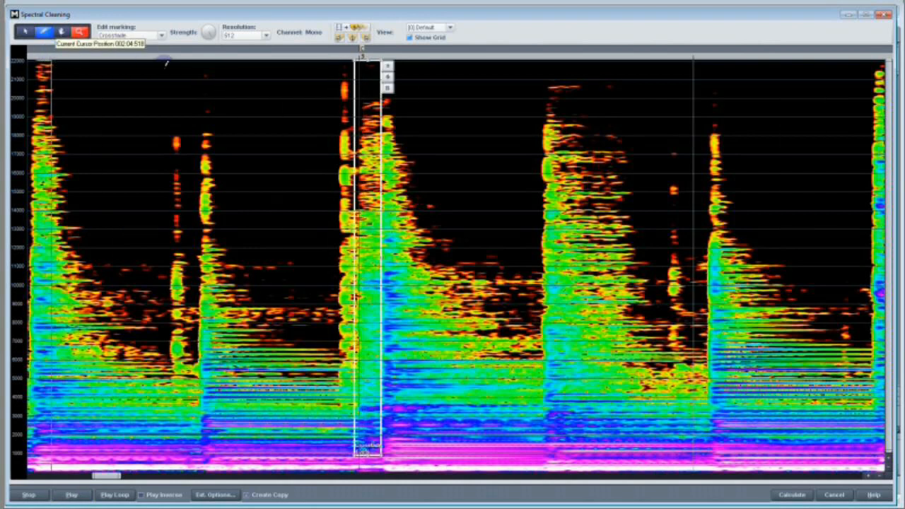
click(266, 35)
click(256, 62)
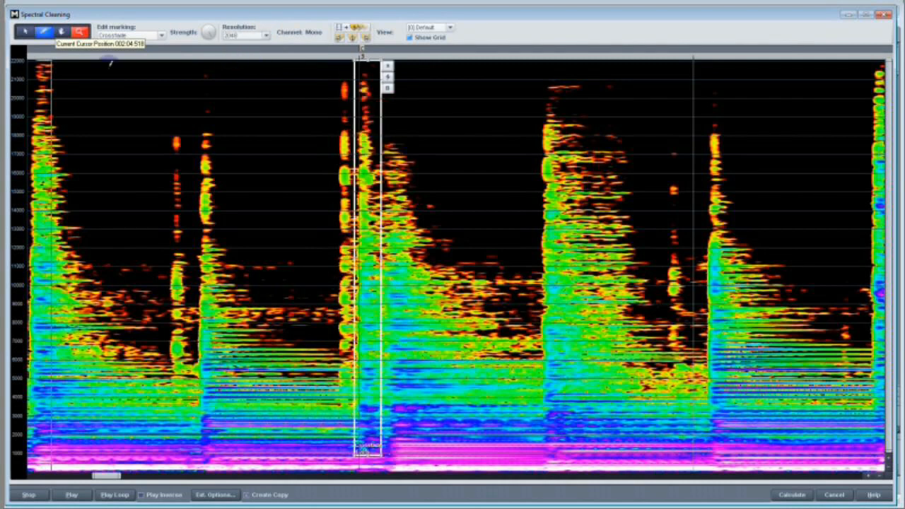
click(42, 60)
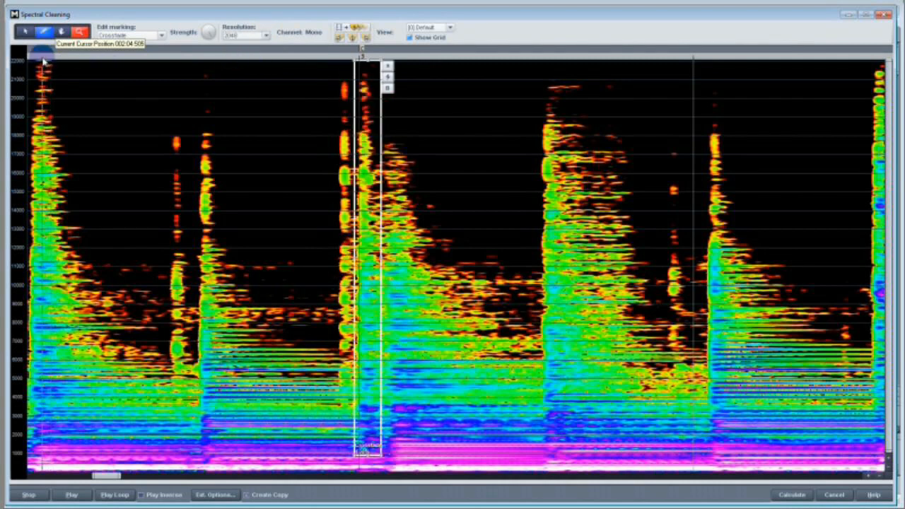
key(space)
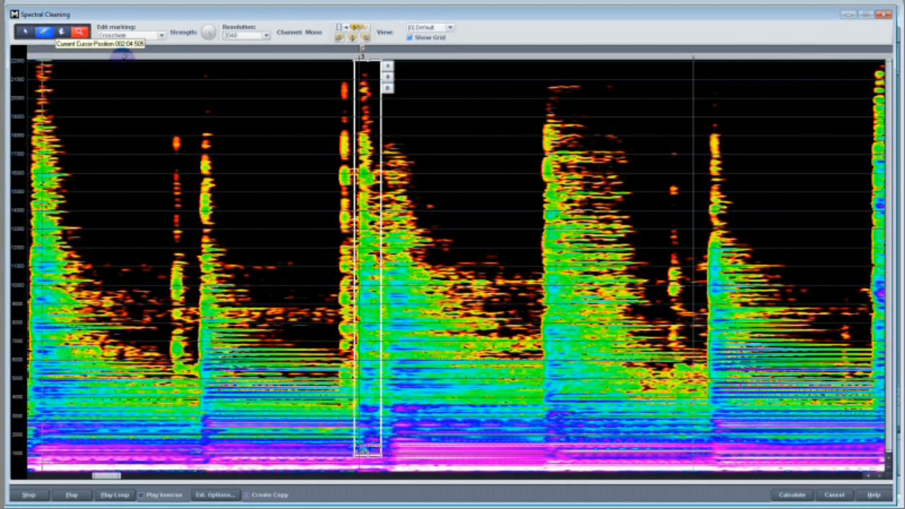
key(space)
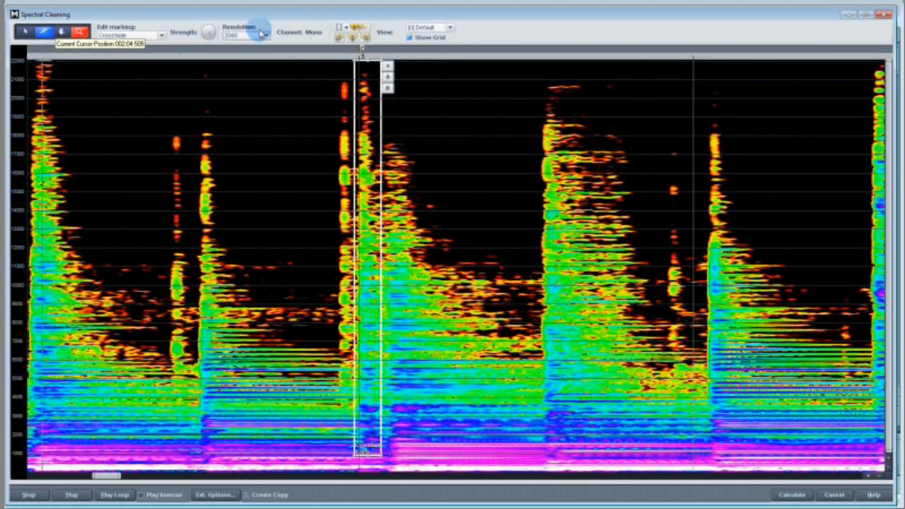
- Return the repair resolution to 512 and play the passage again
click(261, 33)
click(253, 45)
key(space)
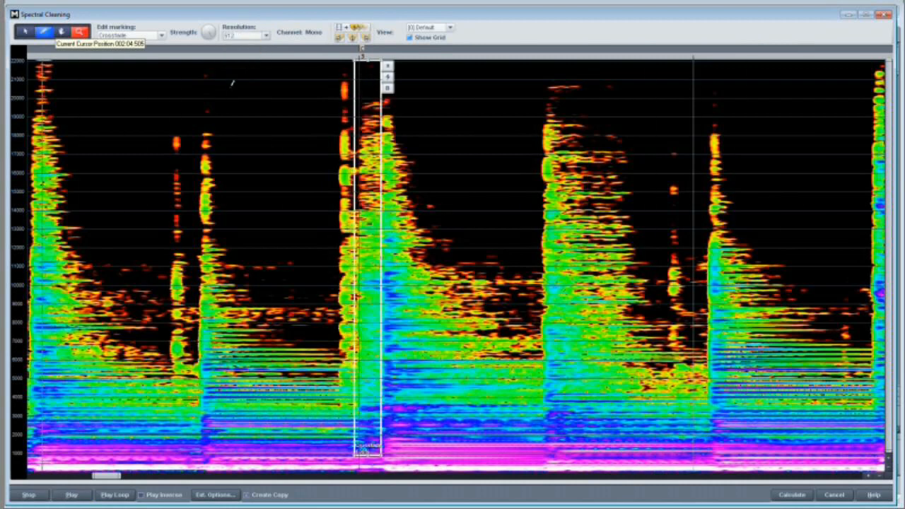
- Adjust the bar 3 marking's lower edge to about 1300 Hz, auditioning the repair with different lower limits
drag(368, 456, 368, 472)
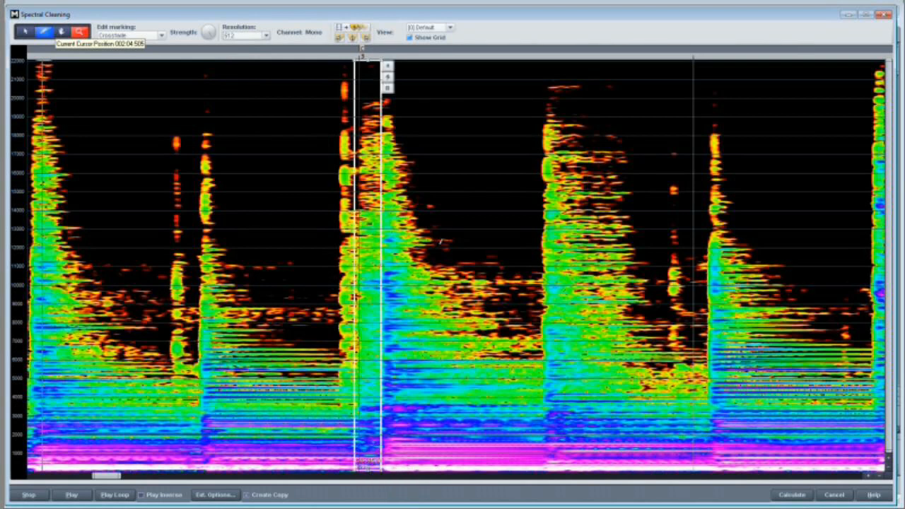
key(space)
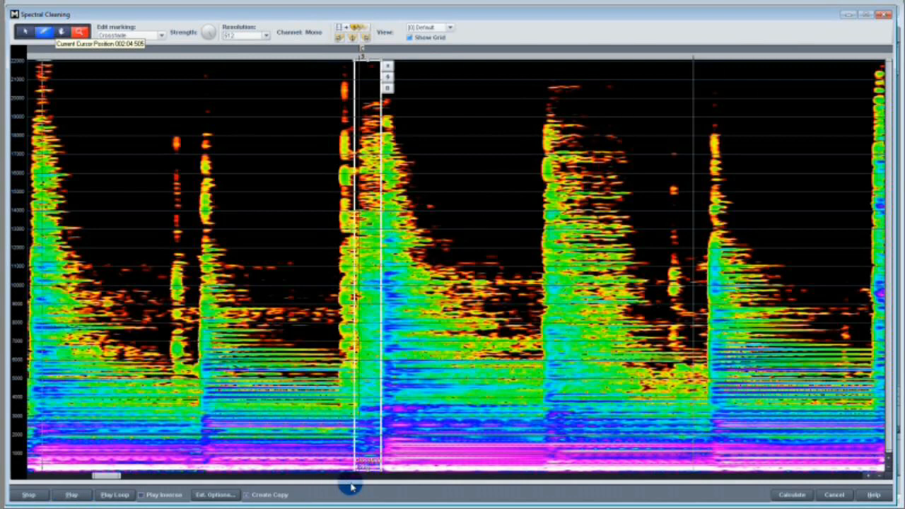
drag(366, 470, 371, 445)
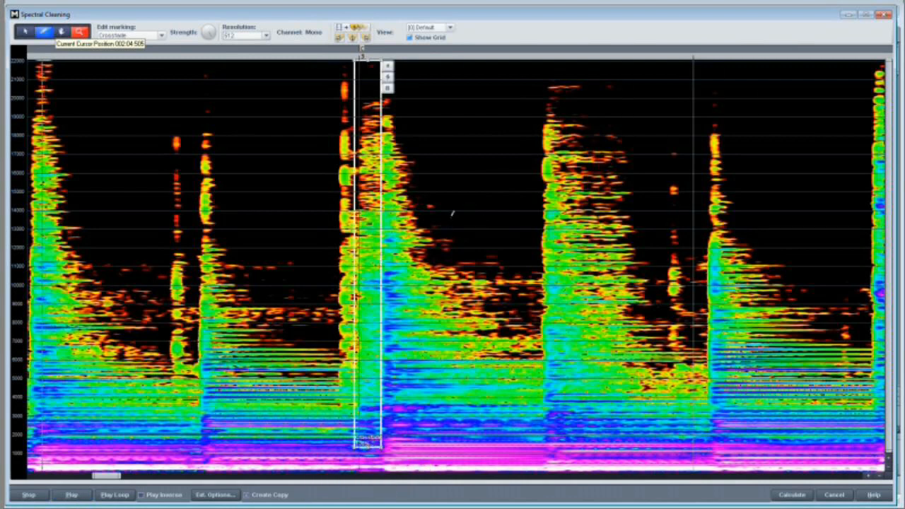
key(space)
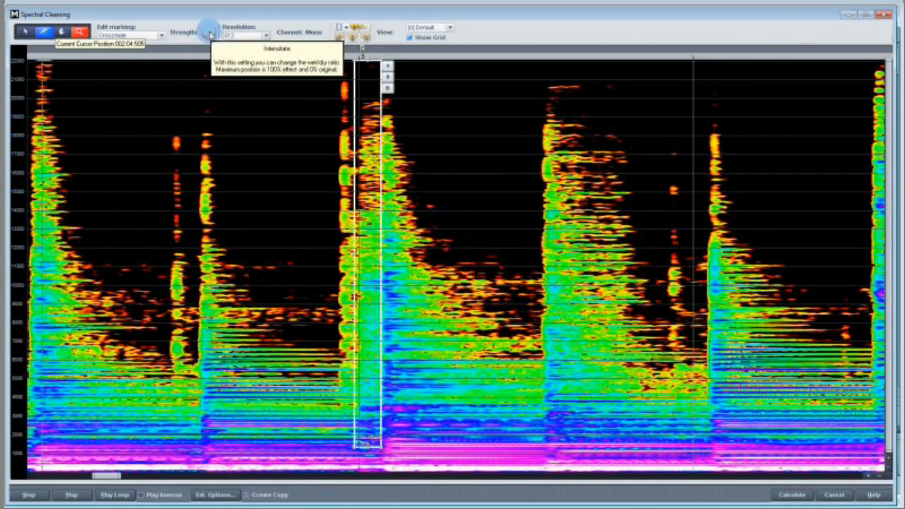
- Try lower strength settings on the Crossfade repair while playing the passage, and return the strength to maximum
drag(209, 33, 208, 44)
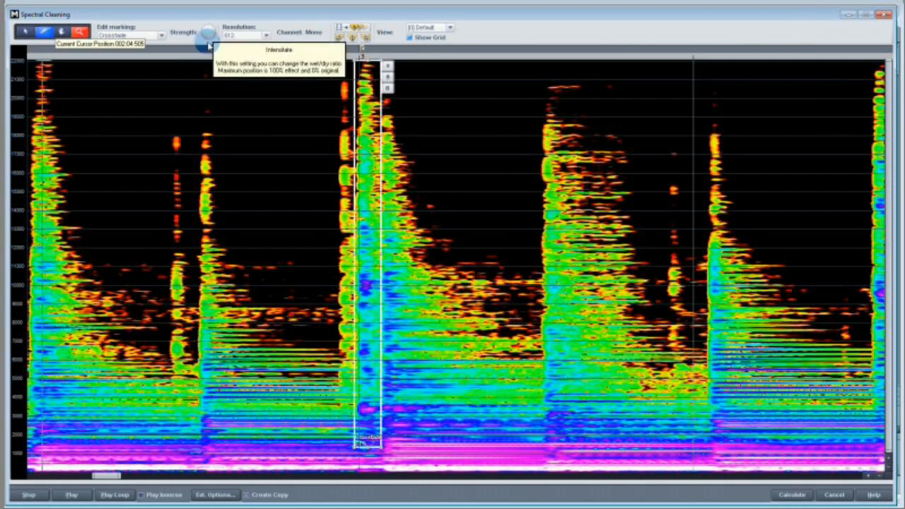
click(51, 57)
key(space)
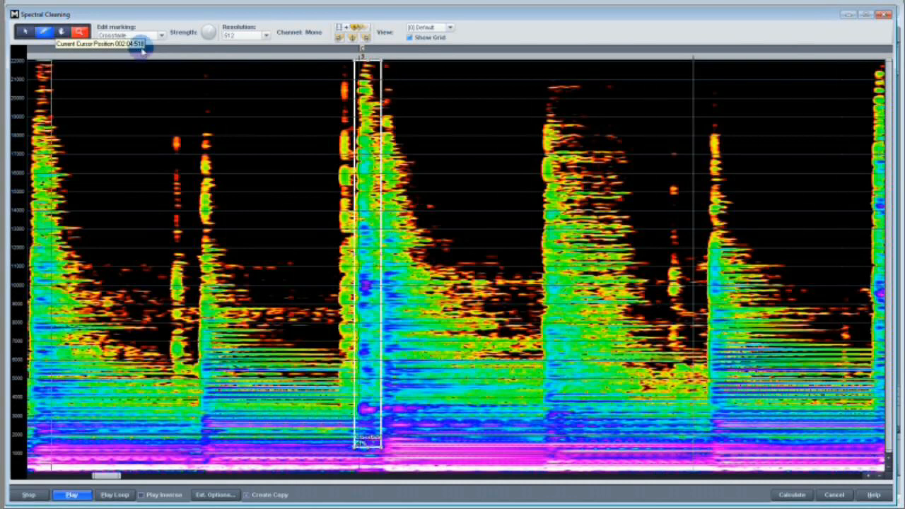
click(208, 33)
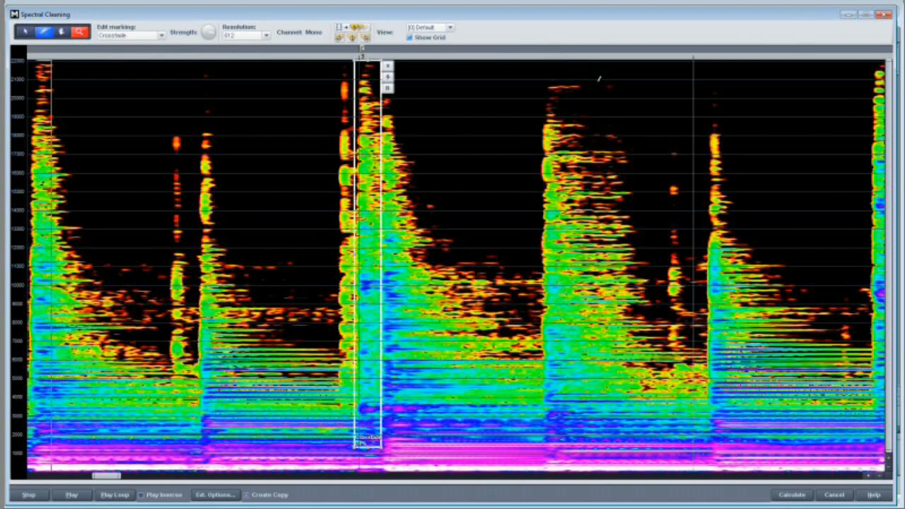
key(space)
click(191, 41)
key(space)
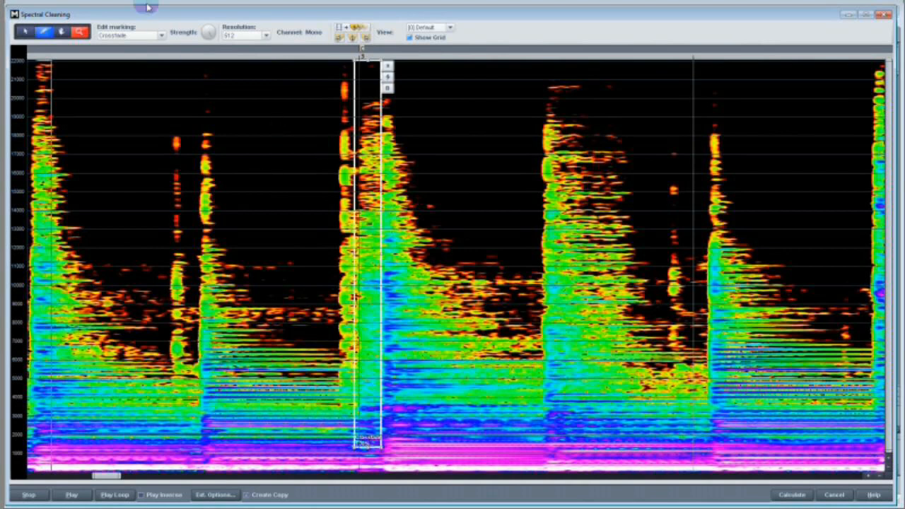
- Try the Damping edit mode on the bar 3 marking and play the passage
click(161, 35)
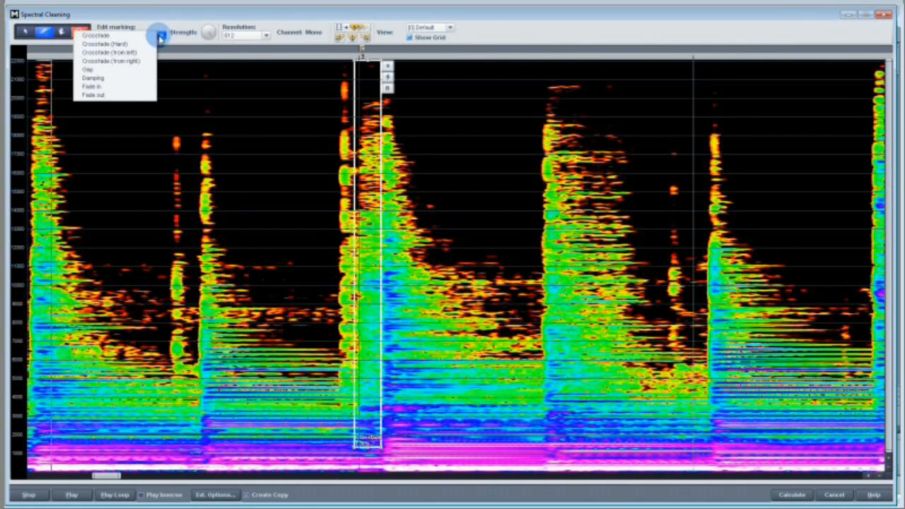
click(147, 78)
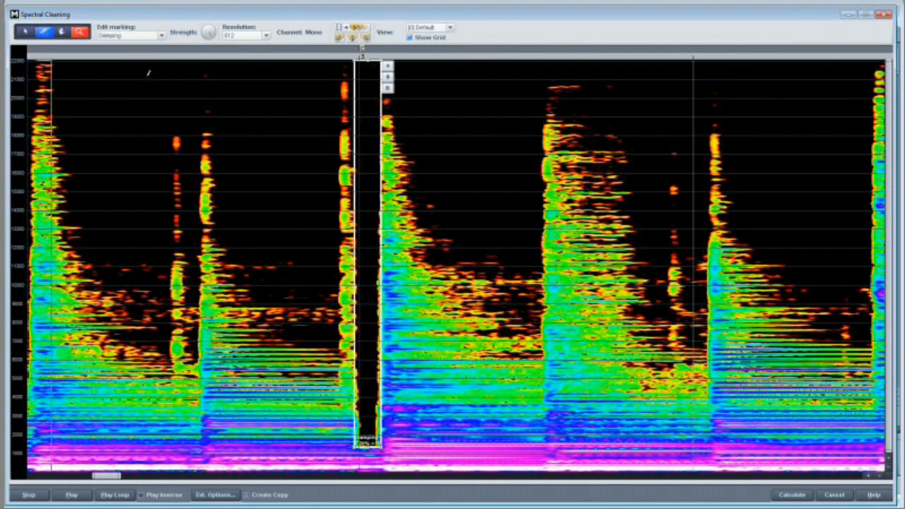
key(space)
key(space)
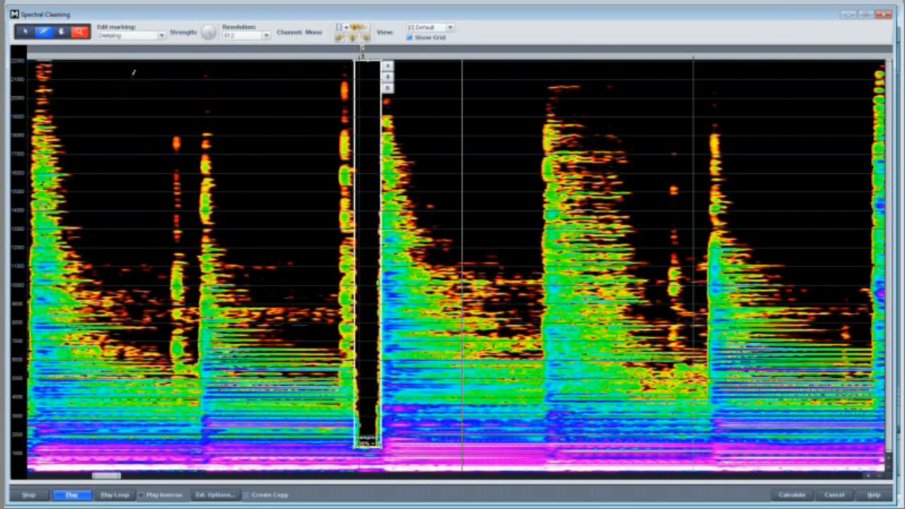
- Try the Gap edit mode on the bar 3 marking and play the passage
click(161, 35)
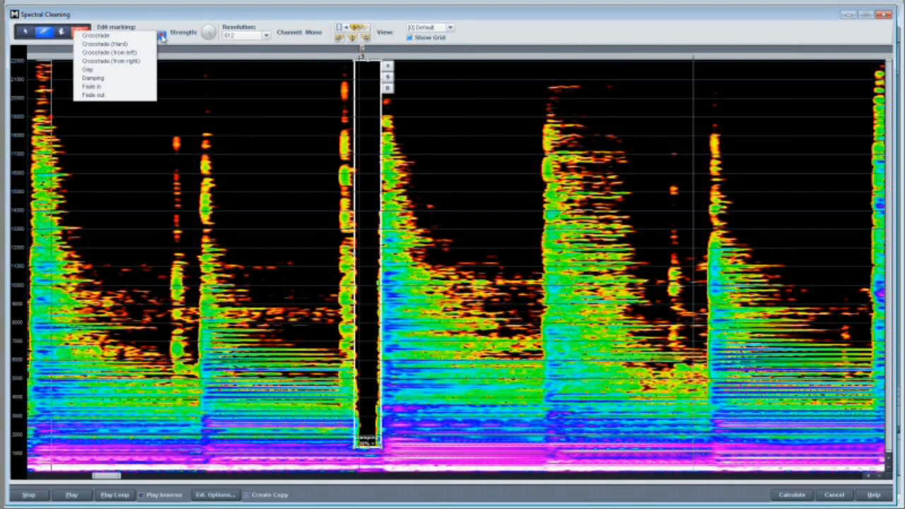
click(140, 70)
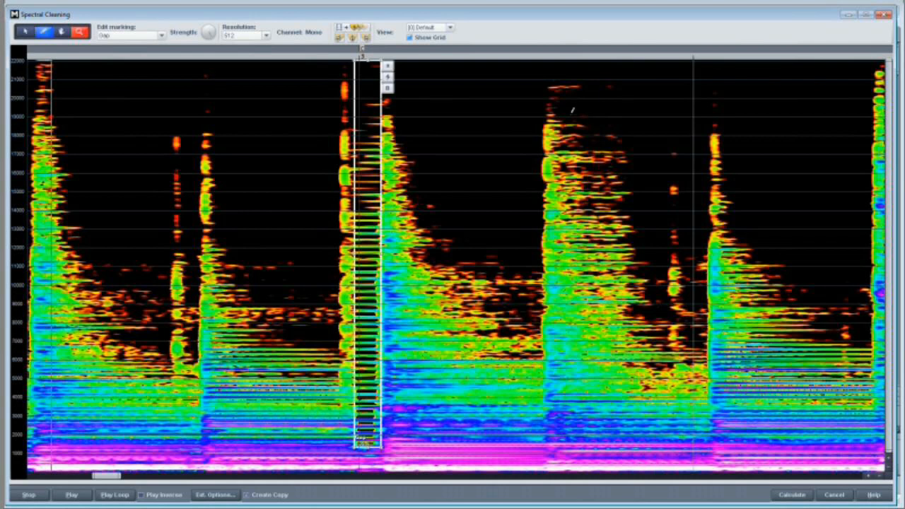
key(space)
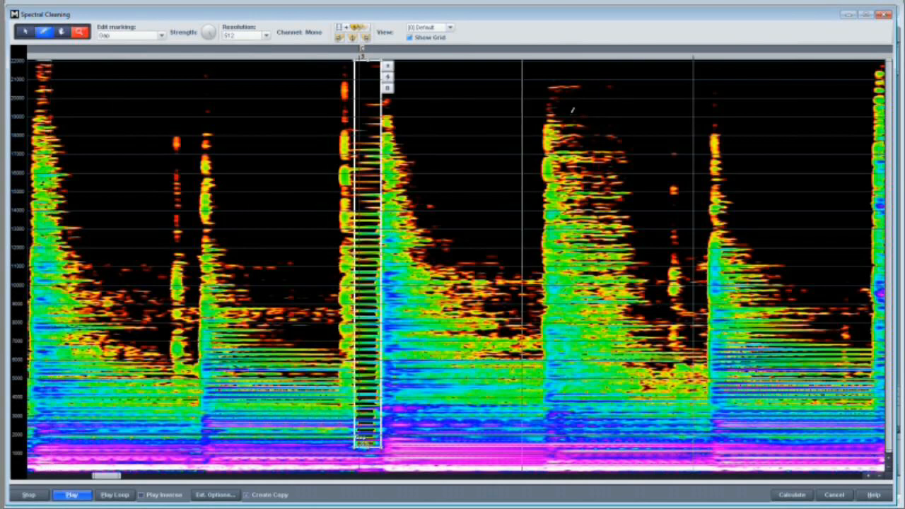
- Set the marking's edit mode back to Crossfade and play the repaired passage
click(162, 35)
click(161, 35)
click(161, 35)
click(141, 35)
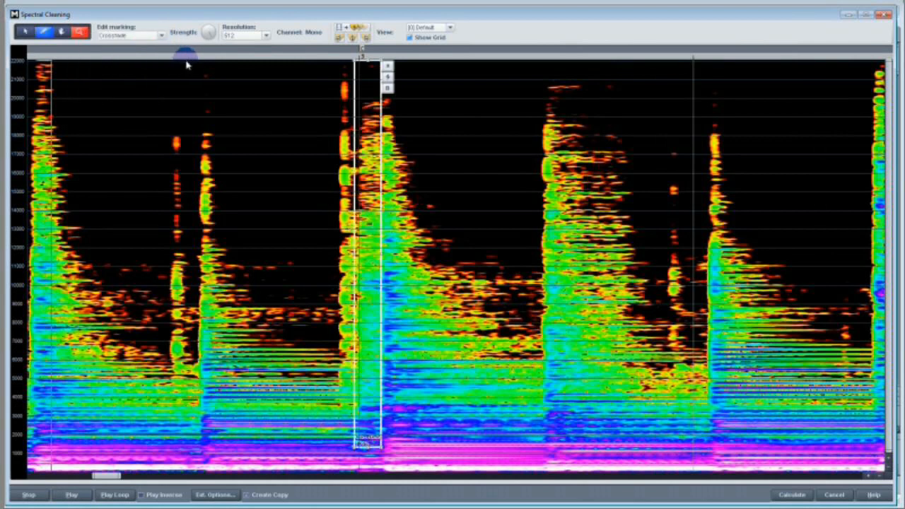
key(space)
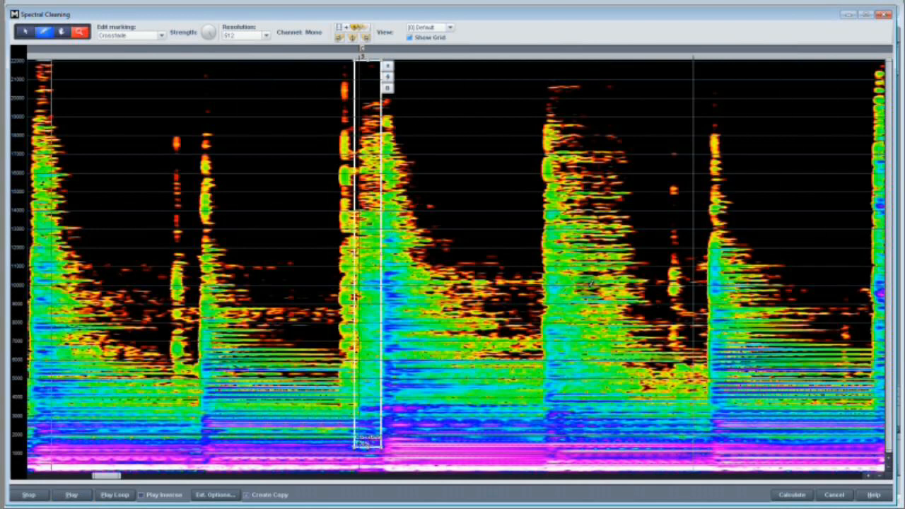
- Play the end of the recording from bar 11 to hear the metronome-like clicks in the fading tail
click(799, 495)
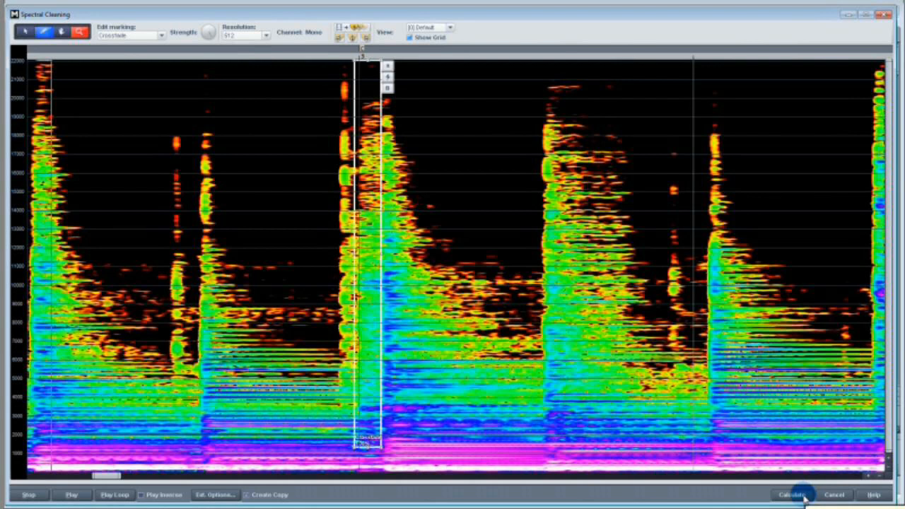
mouse_move(106, 477)
mouse_down()
mouse_move(880, 477)
mouse_move(697, 478)
mouse_up()
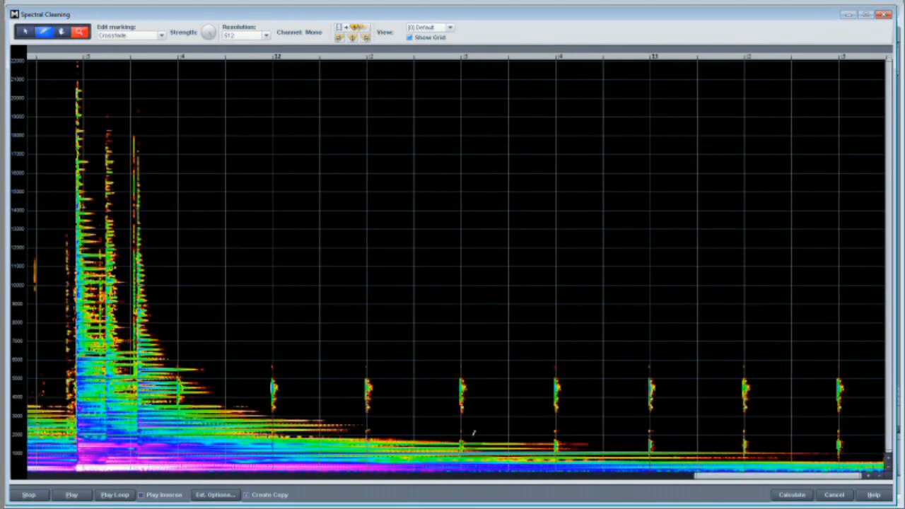
drag(786, 478, 763, 481)
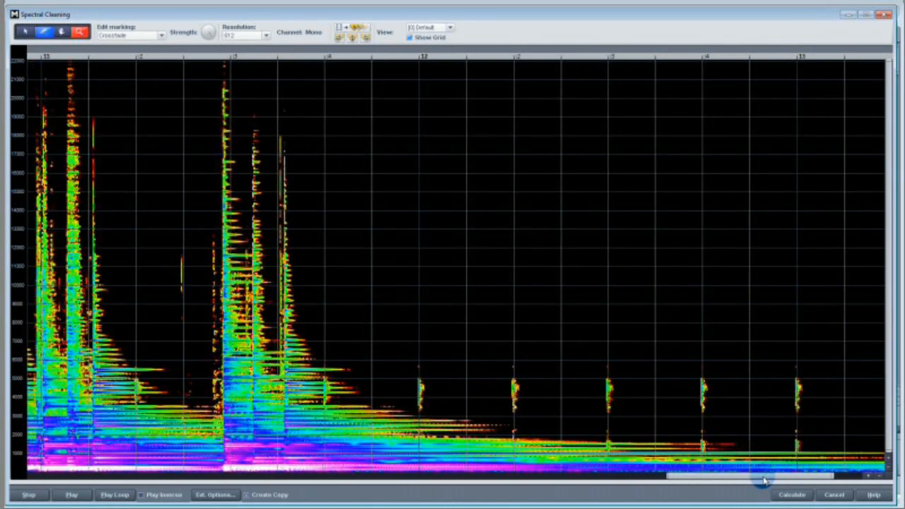
click(51, 55)
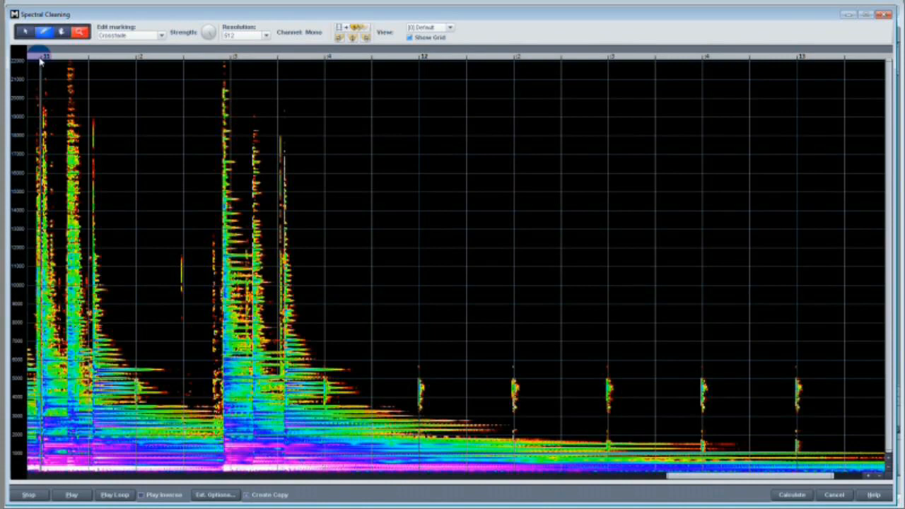
key(space)
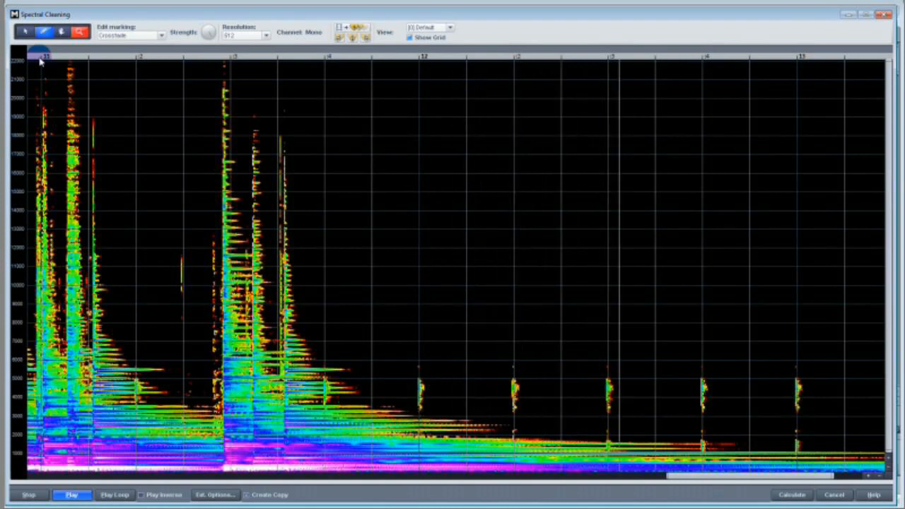
- Mark the click at bar 13 from about 1000 to 6000 Hz and play the tail from just before bar 12 beat 4
key(space)
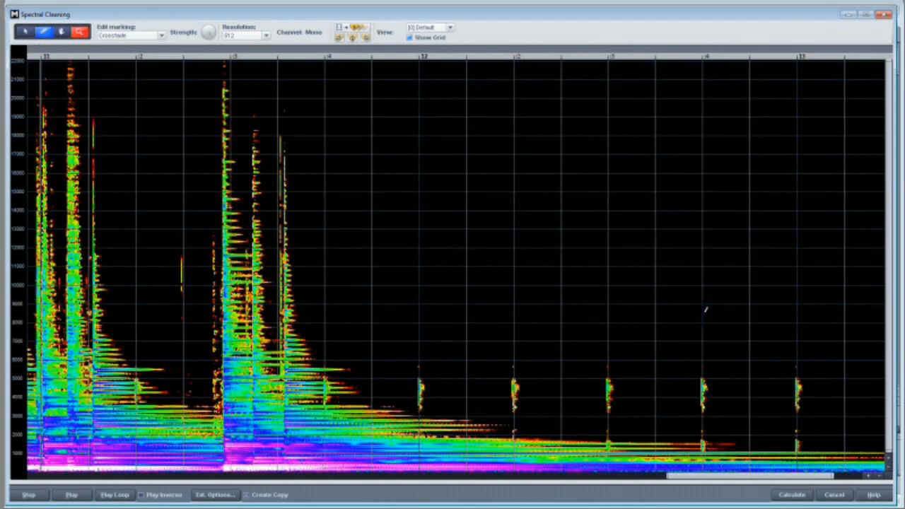
drag(787, 362, 806, 447)
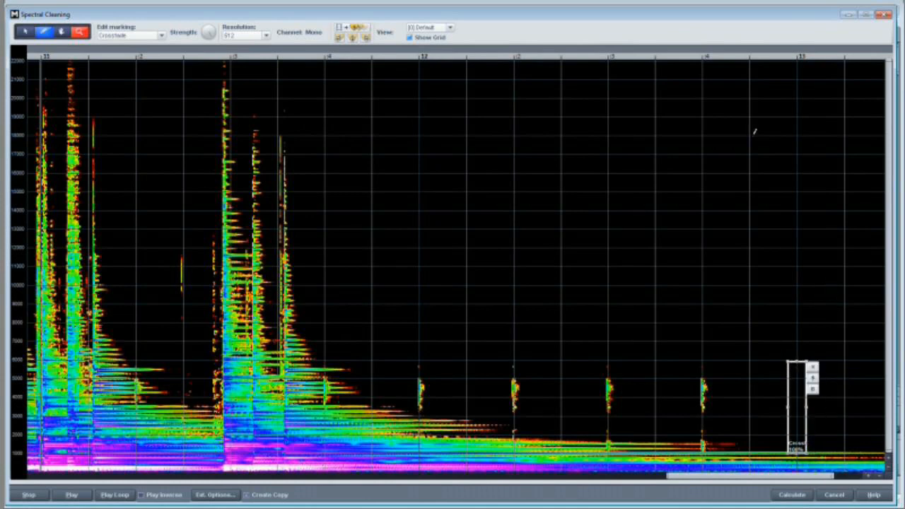
click(715, 56)
click(683, 57)
key(space)
key(space)
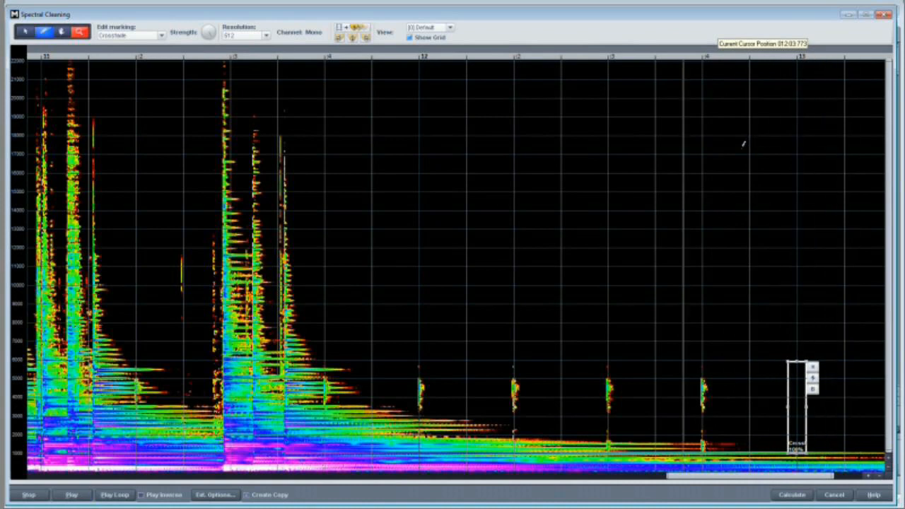
- Mark the clicks on bar 12 beats 4, 3, 2 and 1 and on bar 11 beat 4, each reaching up to about 6000 Hz
drag(695, 364, 706, 452)
drag(606, 363, 616, 451)
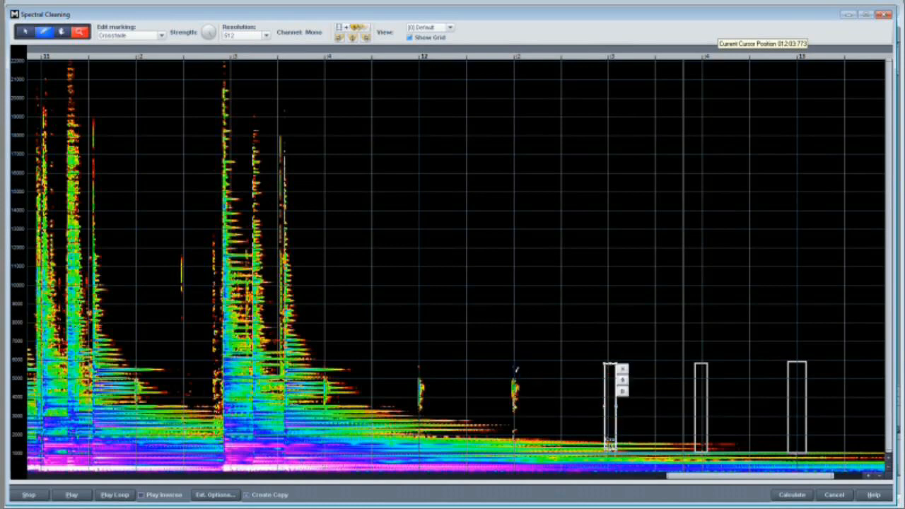
drag(510, 361, 520, 441)
drag(415, 360, 425, 438)
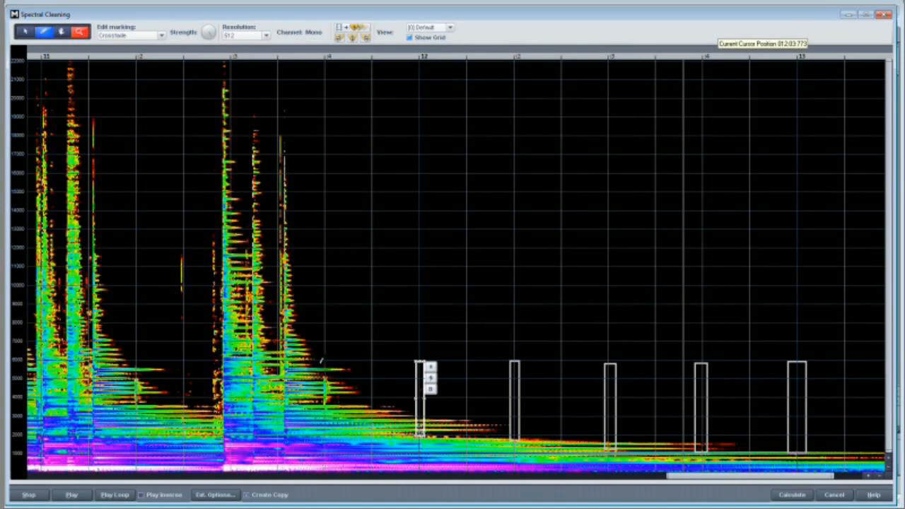
drag(323, 359, 330, 430)
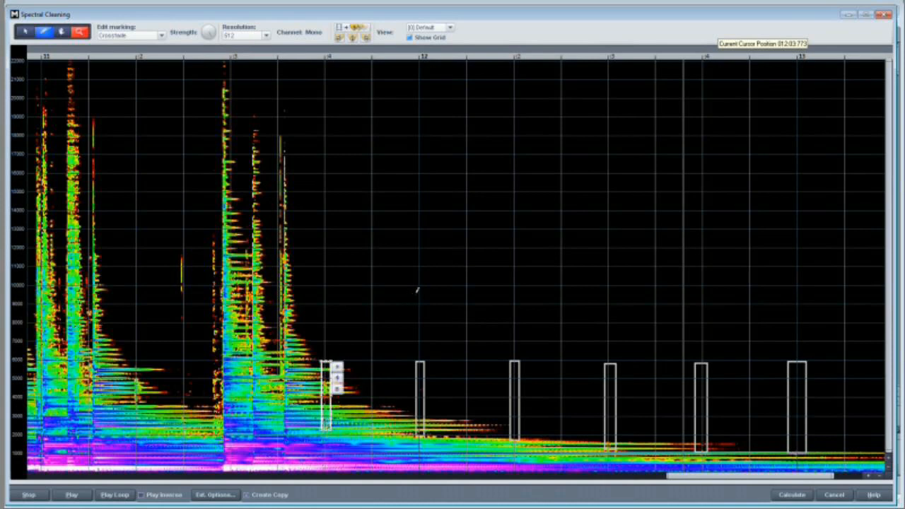
- Play the marked ending from midway between beats 2 and 3 of bar 11 to check the click removal
click(182, 56)
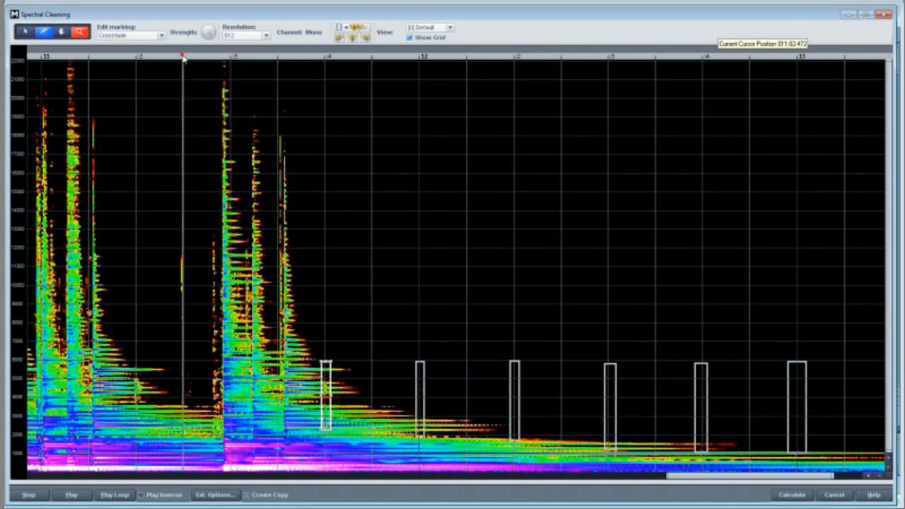
key(space)
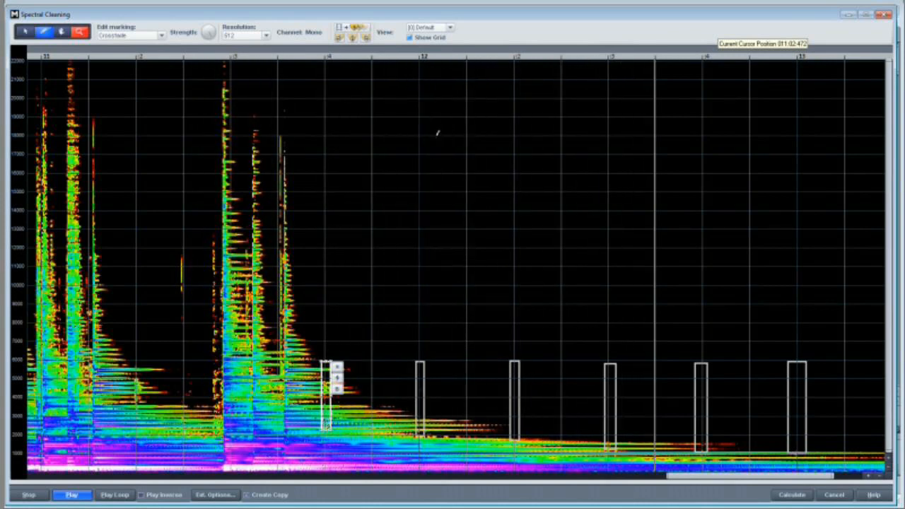
key(space)
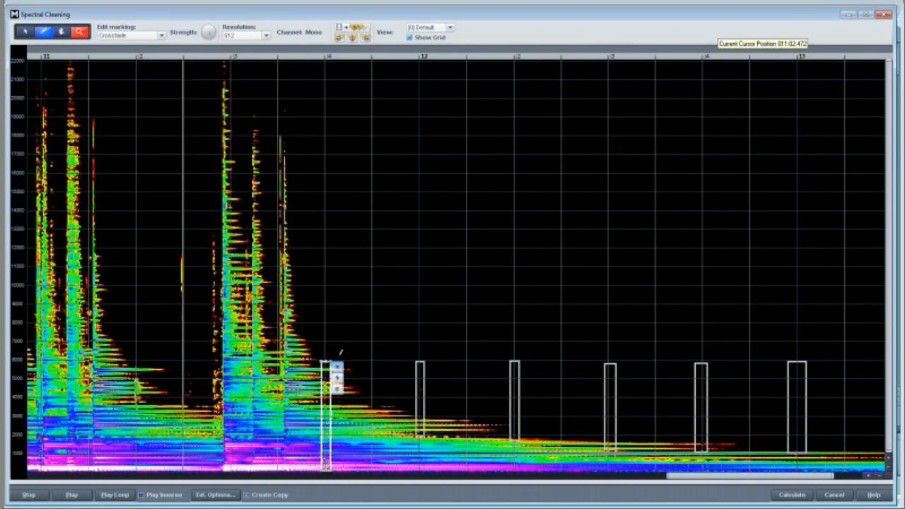
- Try extending the bar 11 beat 4 and bar 12 markings from 0 Hz up to about 13500 Hz and play the passage
drag(326, 362, 326, 222)
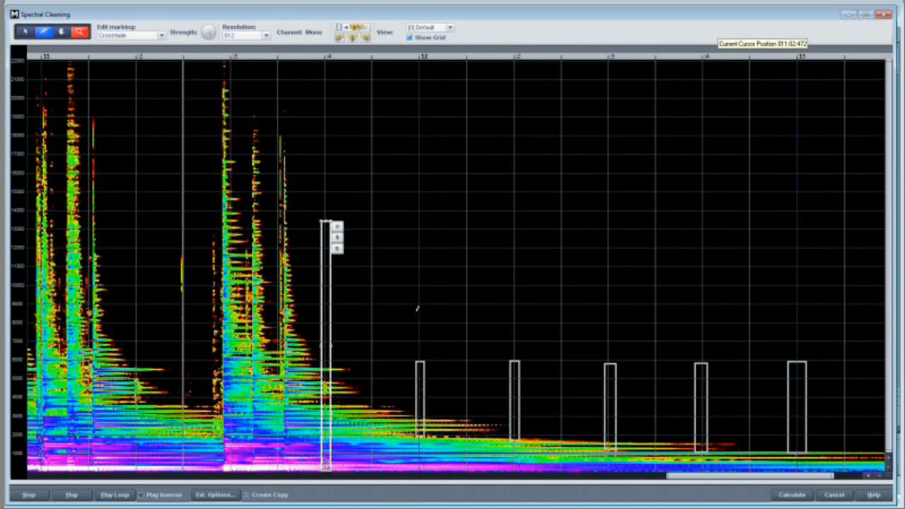
drag(419, 361, 419, 220)
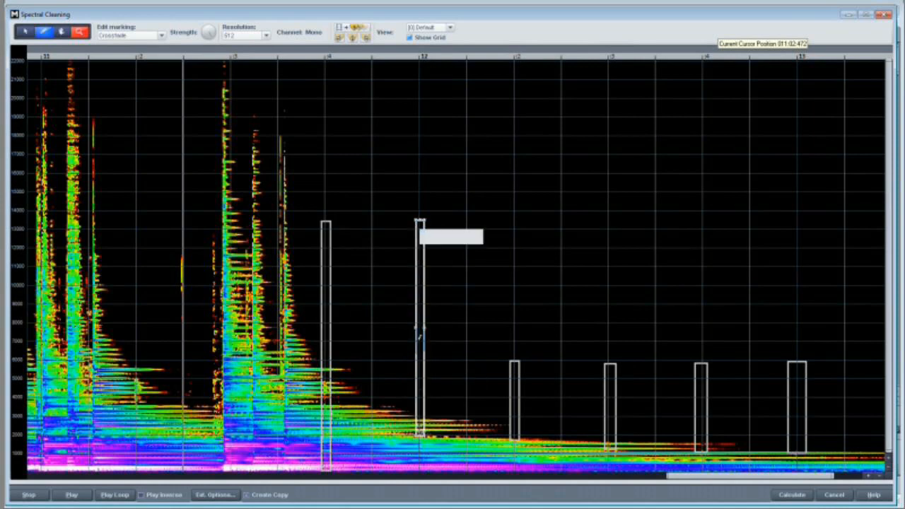
drag(419, 434, 419, 468)
key(space)
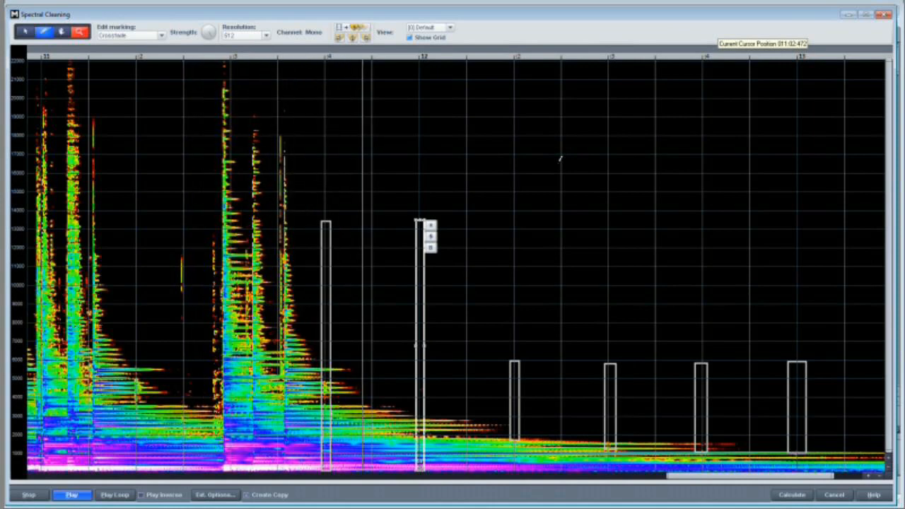
key(space)
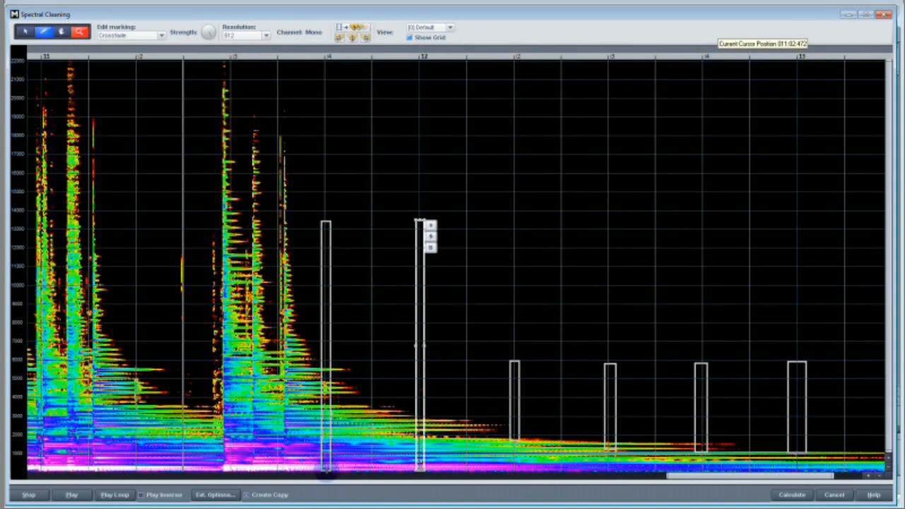
- Raise the lower edges of the bar 11 beat 4 and bar 12 markings to about 3000 and 1900 Hz and play the passage
click(328, 471)
drag(324, 422, 325, 410)
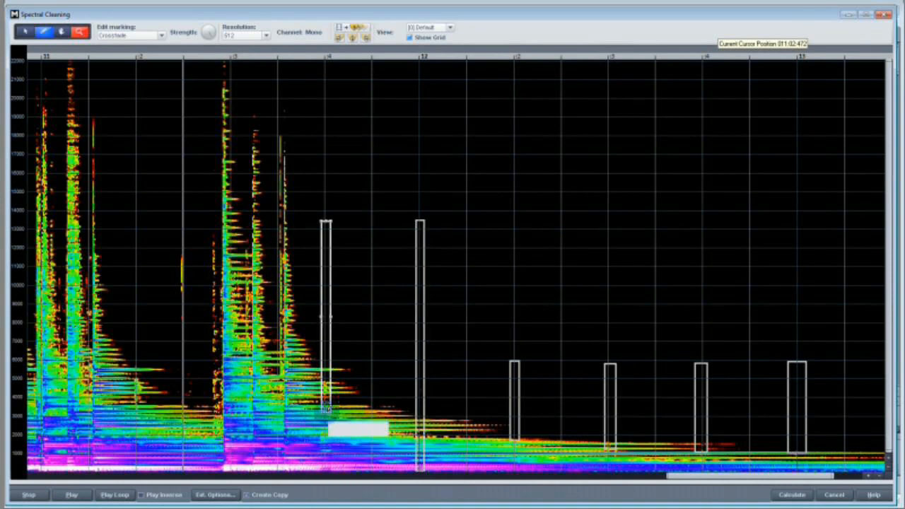
drag(421, 472, 421, 437)
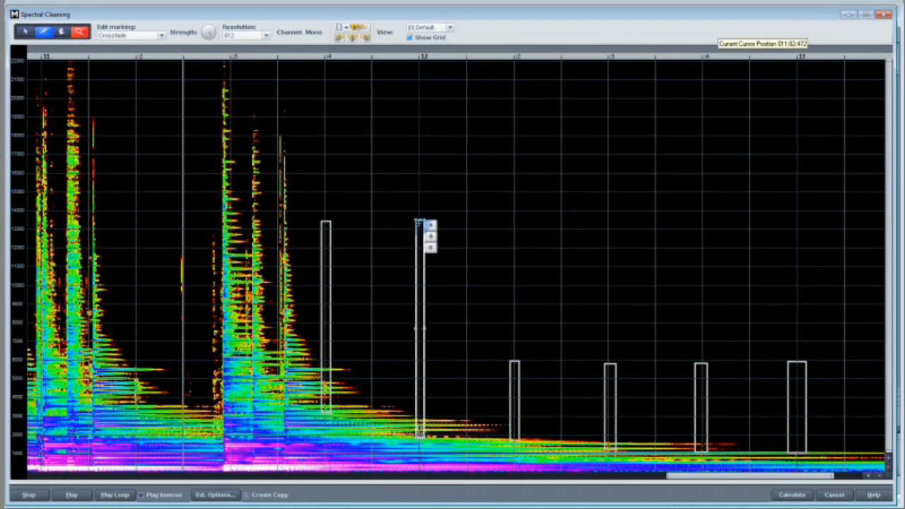
key(space)
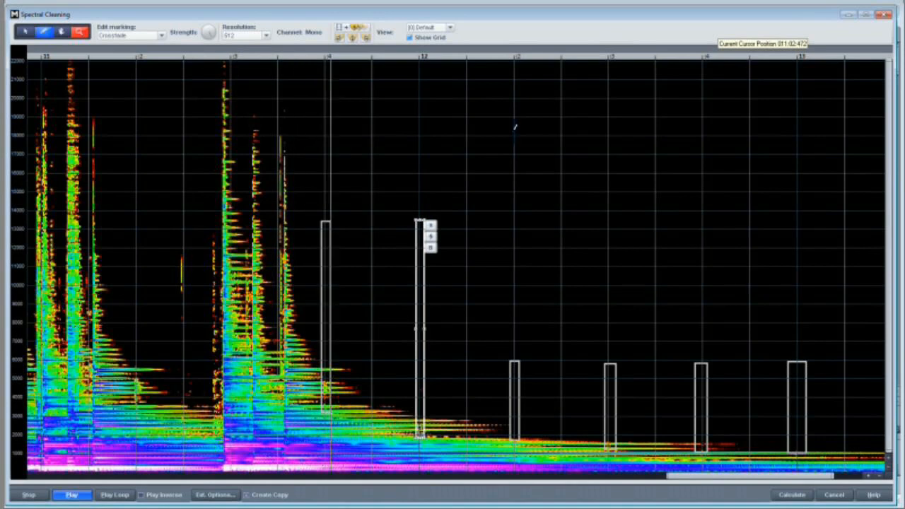
key(space)
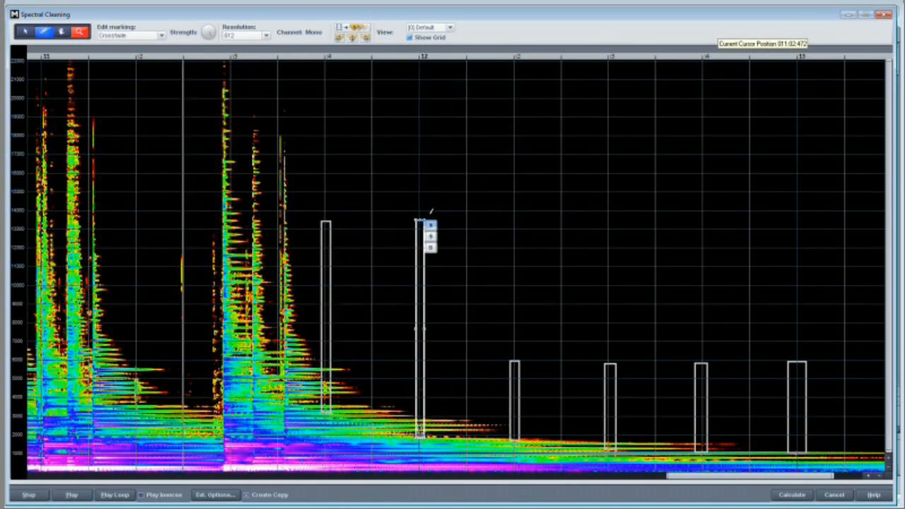
- Delete the two tall markings at bar 12 and bar 11 beat 4
click(430, 225)
click(324, 236)
click(337, 225)
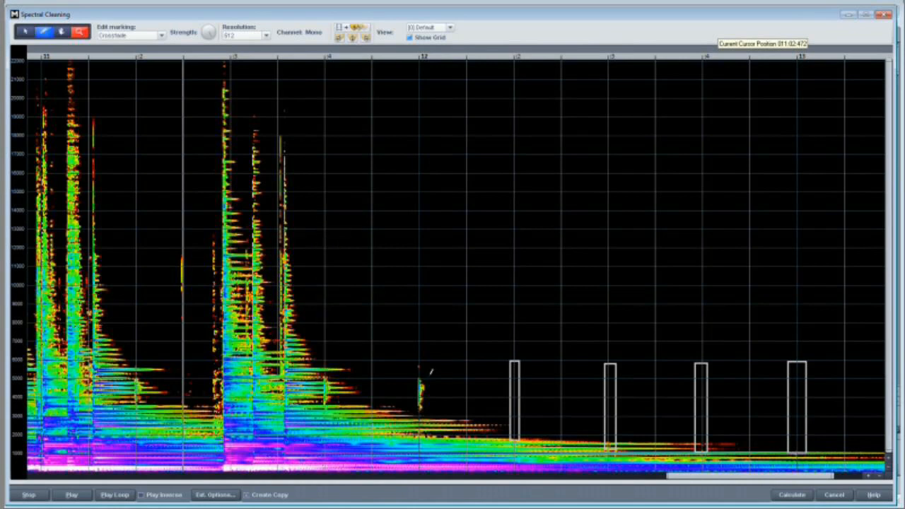
- Mark the clicks at bar 12, bar 11 beat 4 and bar 11 beat 2 up to about 6000 Hz, and play from just before bar 11
drag(416, 359, 427, 439)
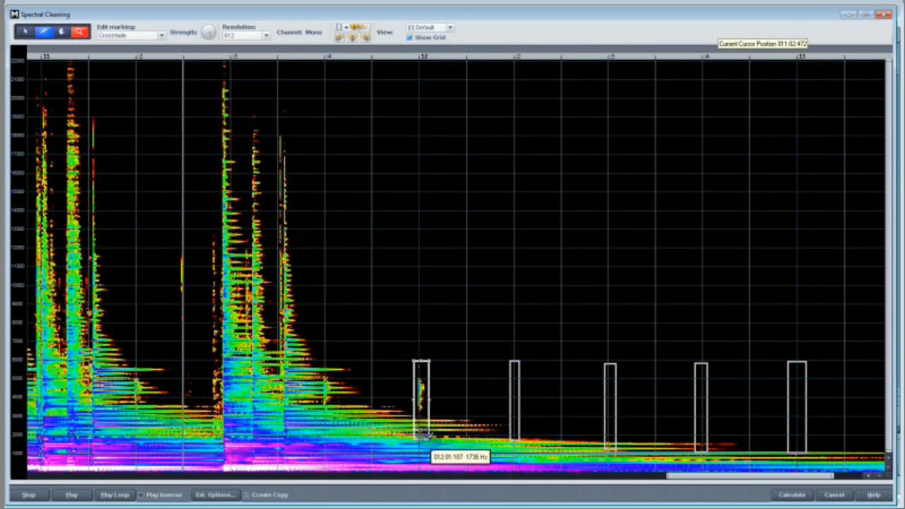
drag(322, 359, 330, 424)
drag(132, 358, 141, 433)
click(37, 59)
key(space)
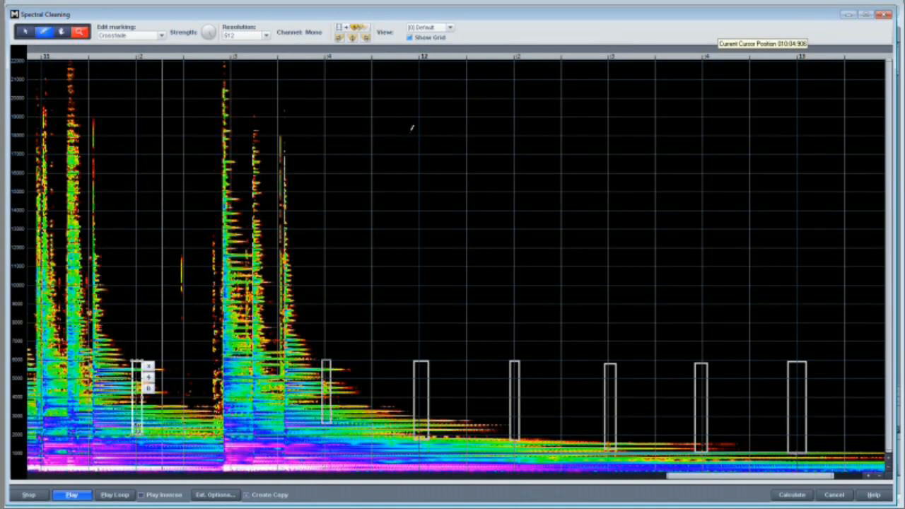